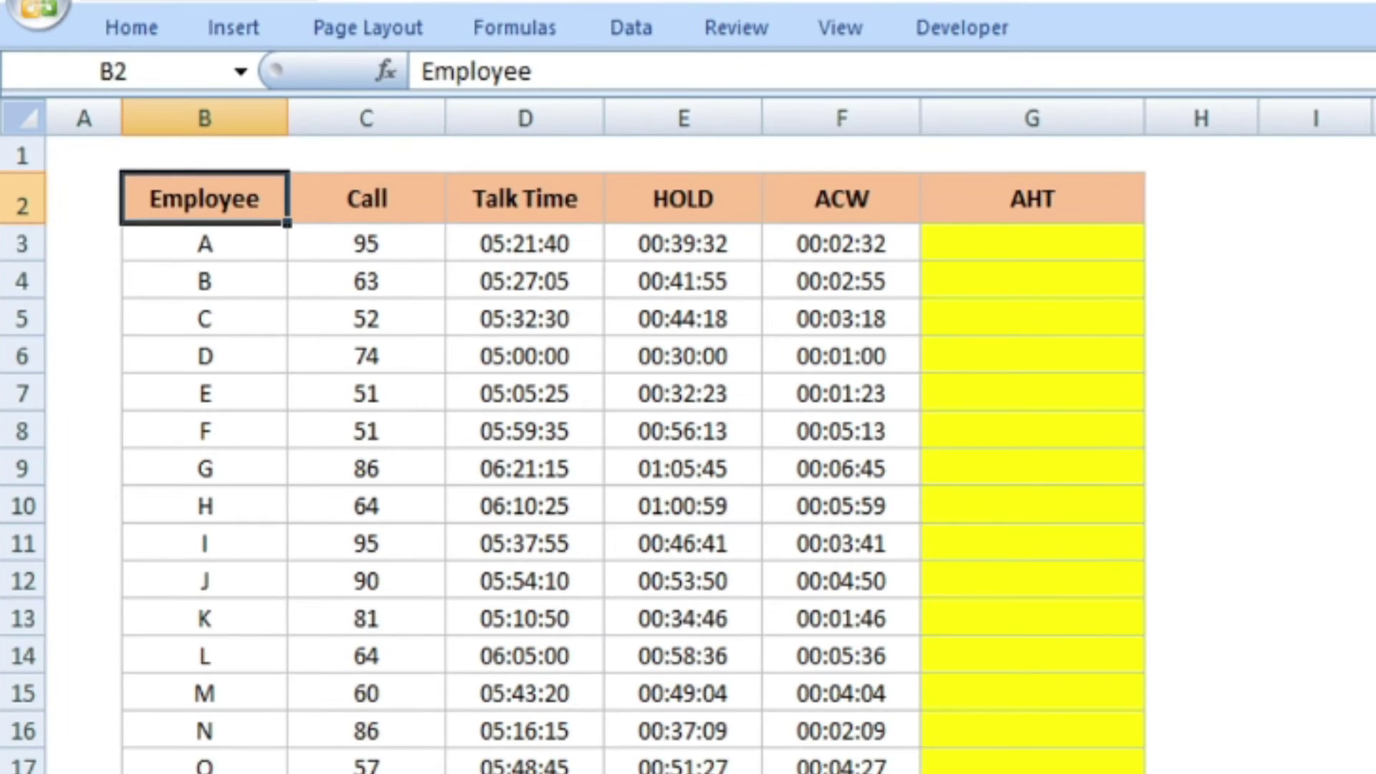
# Step: Review the Employee column and employee A's call count, Talk Time, HOLD and ACW values
pyautogui.moveTo(193, 191); pyautogui.dragTo(193, 407)
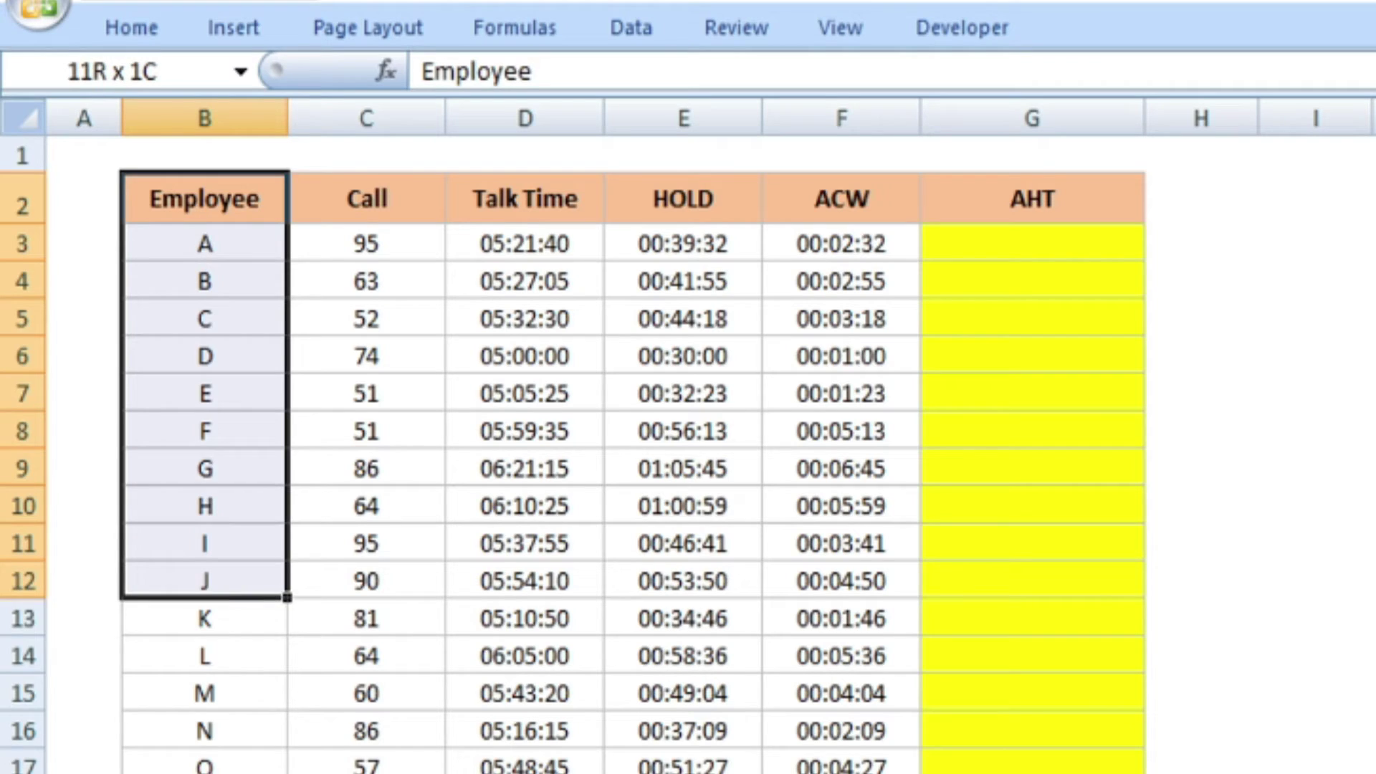
pyautogui.moveTo(204, 431); pyautogui.dragTo(204, 731)
pyautogui.click(366, 198)
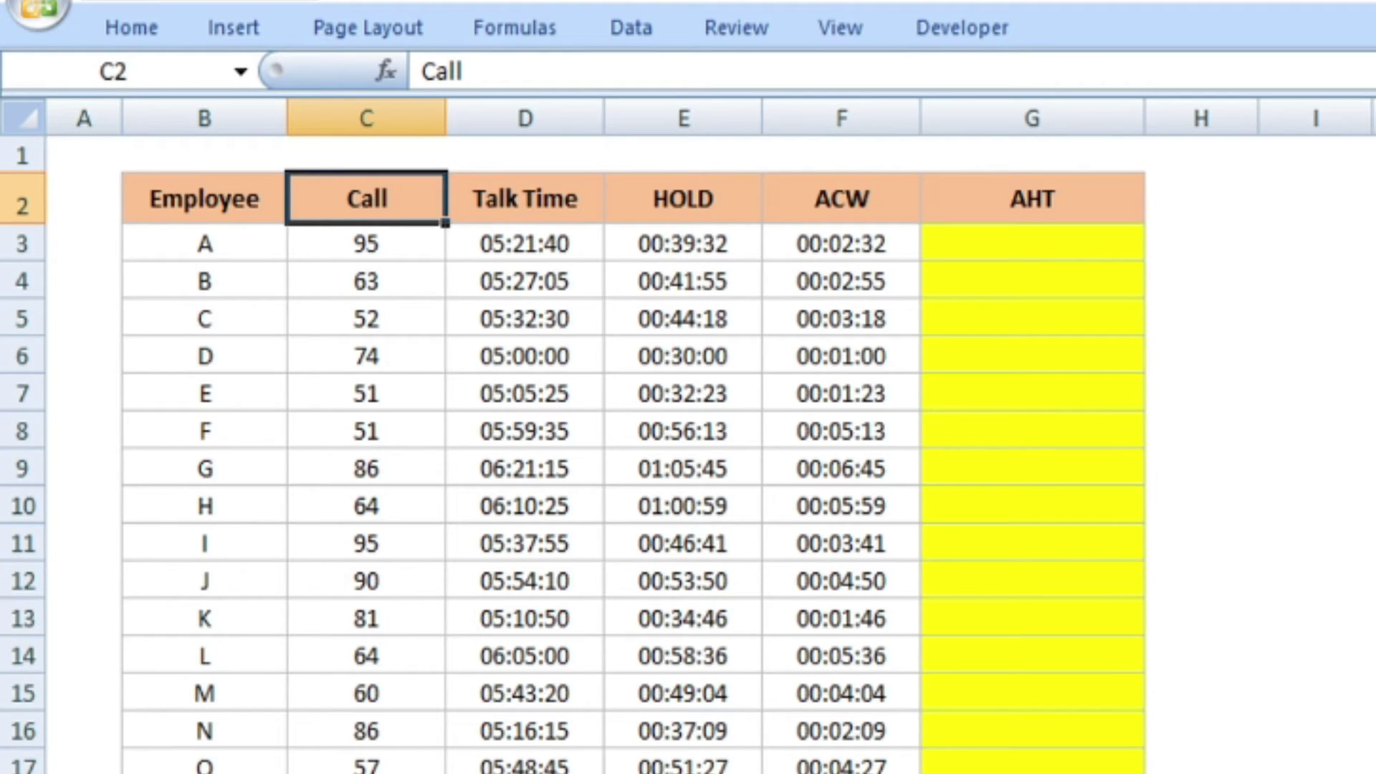
pyautogui.click(366, 243)
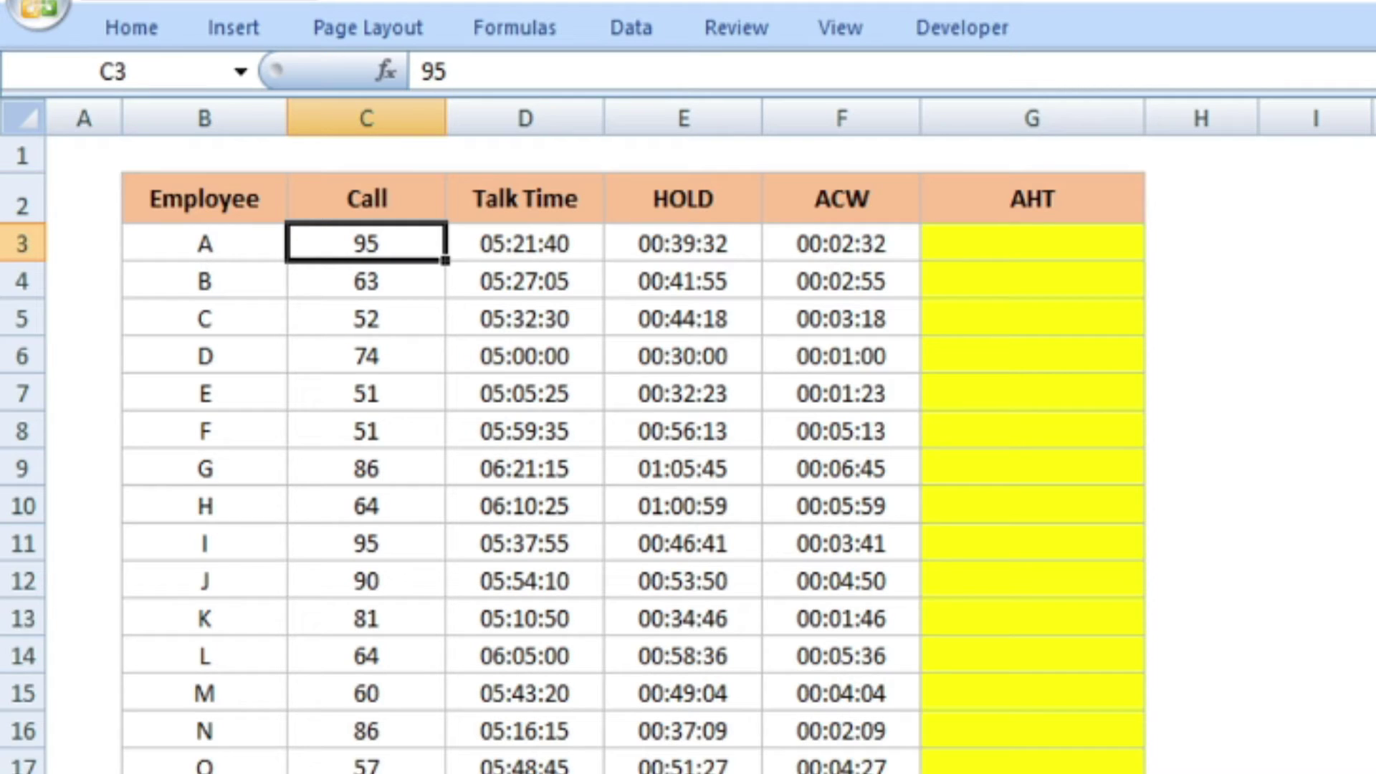
pyautogui.click(525, 244)
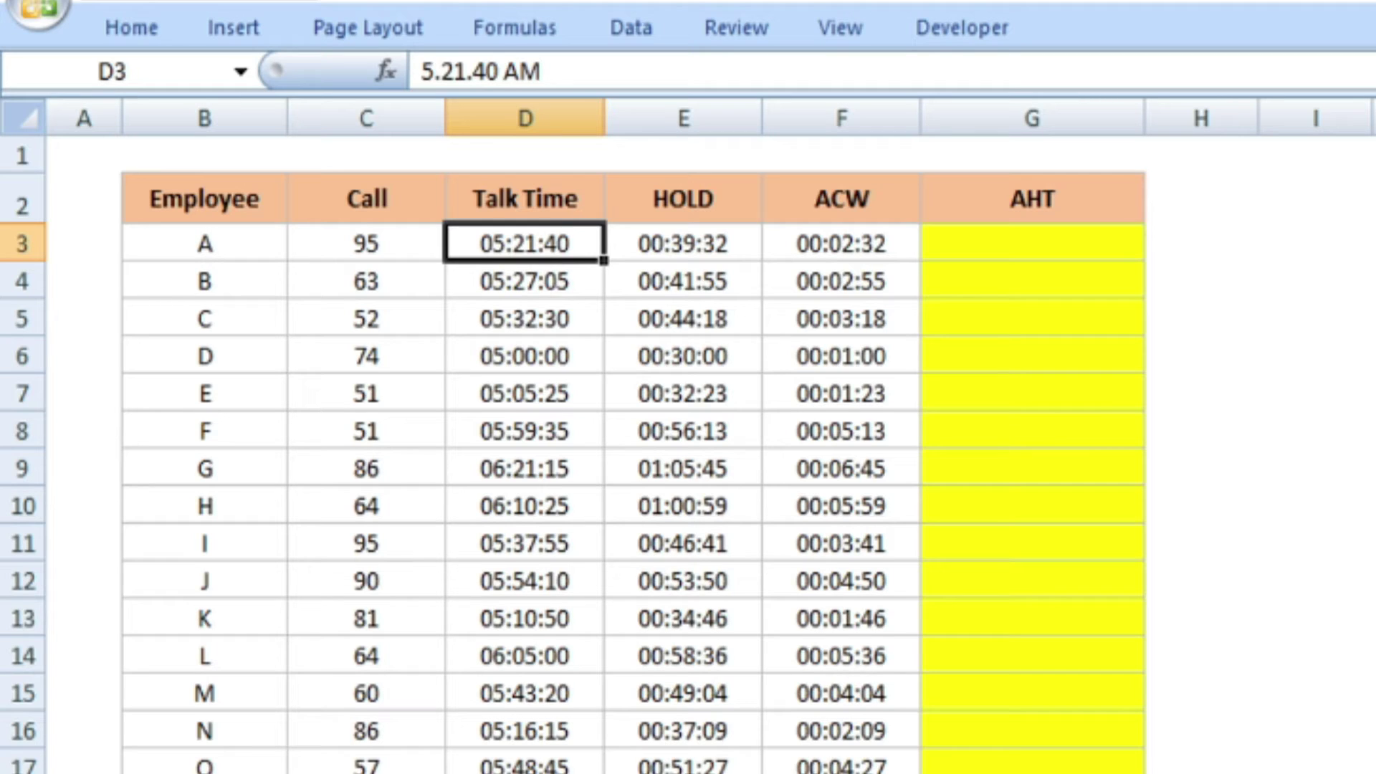
pyautogui.click(683, 244)
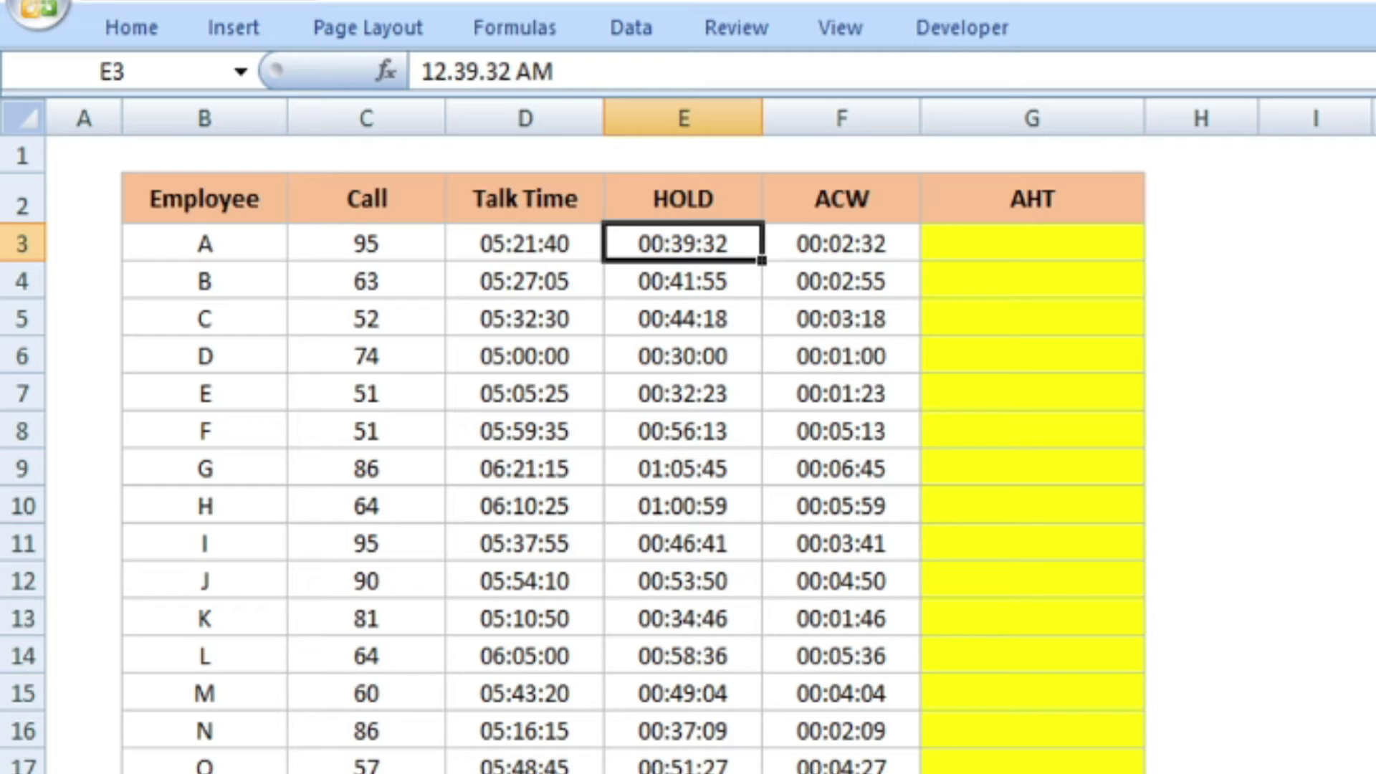
pyautogui.press('Right')
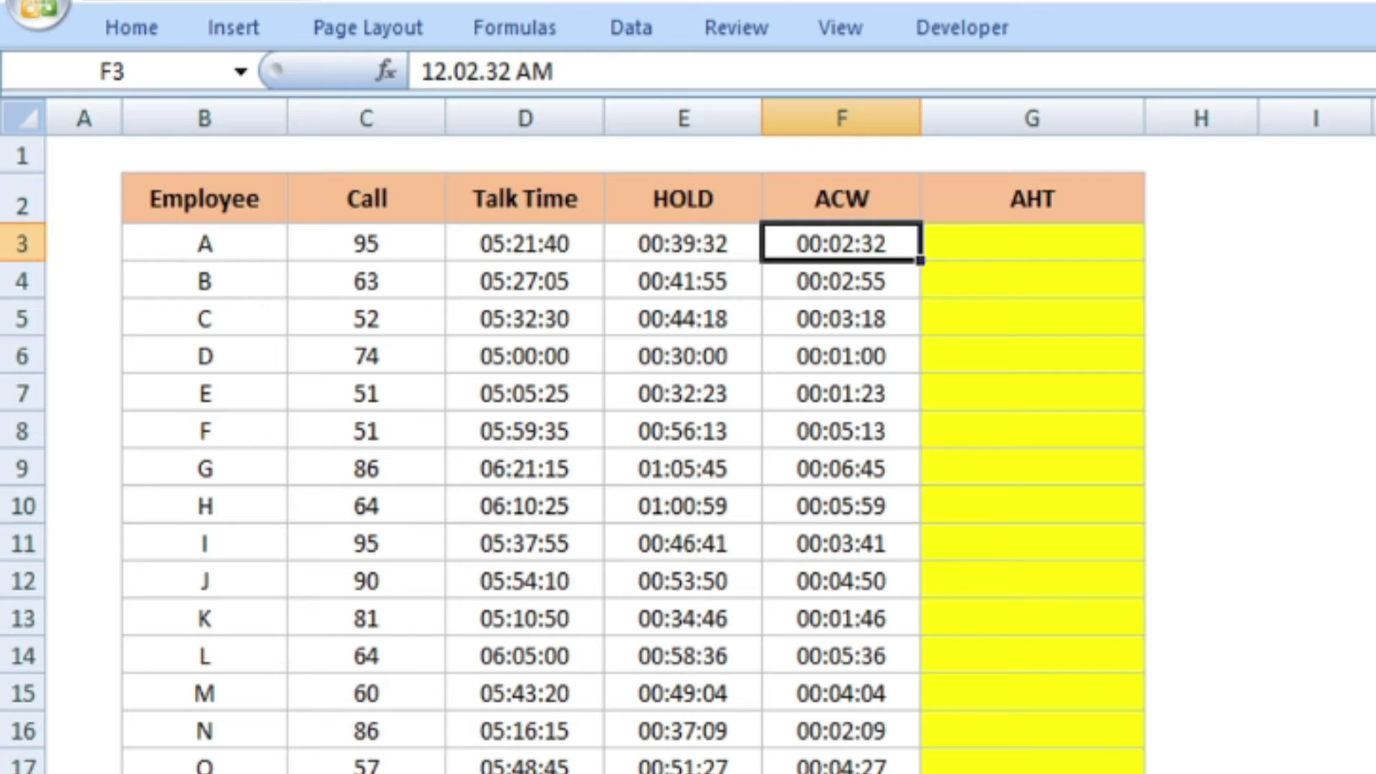
# Step: Enter =SUM(D3:F3)/C3 in G3 so employee A's AHT shows 00:03:50
pyautogui.click(1032, 244)
pyautogui.write('=SUM')
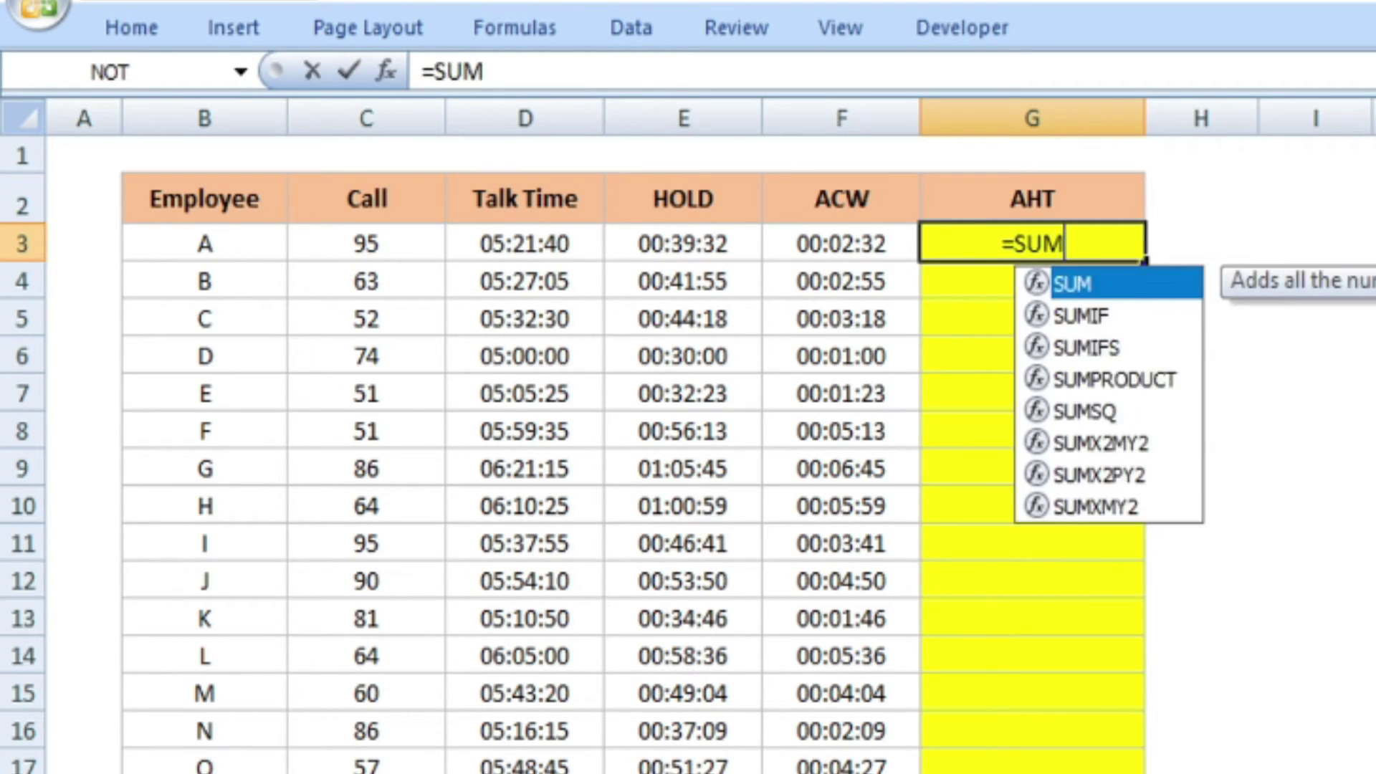
pyautogui.write('(')
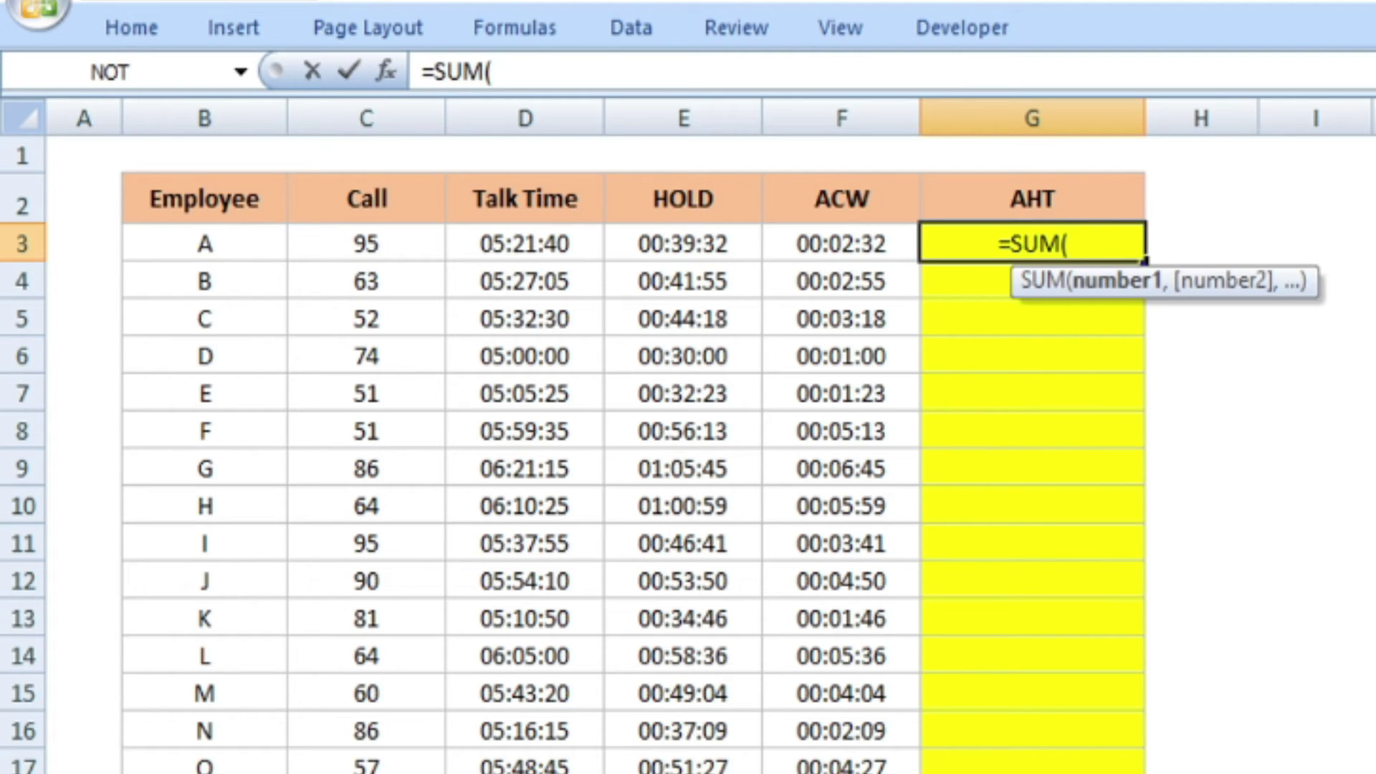
pyautogui.moveTo(541, 237); pyautogui.dragTo(824, 240)
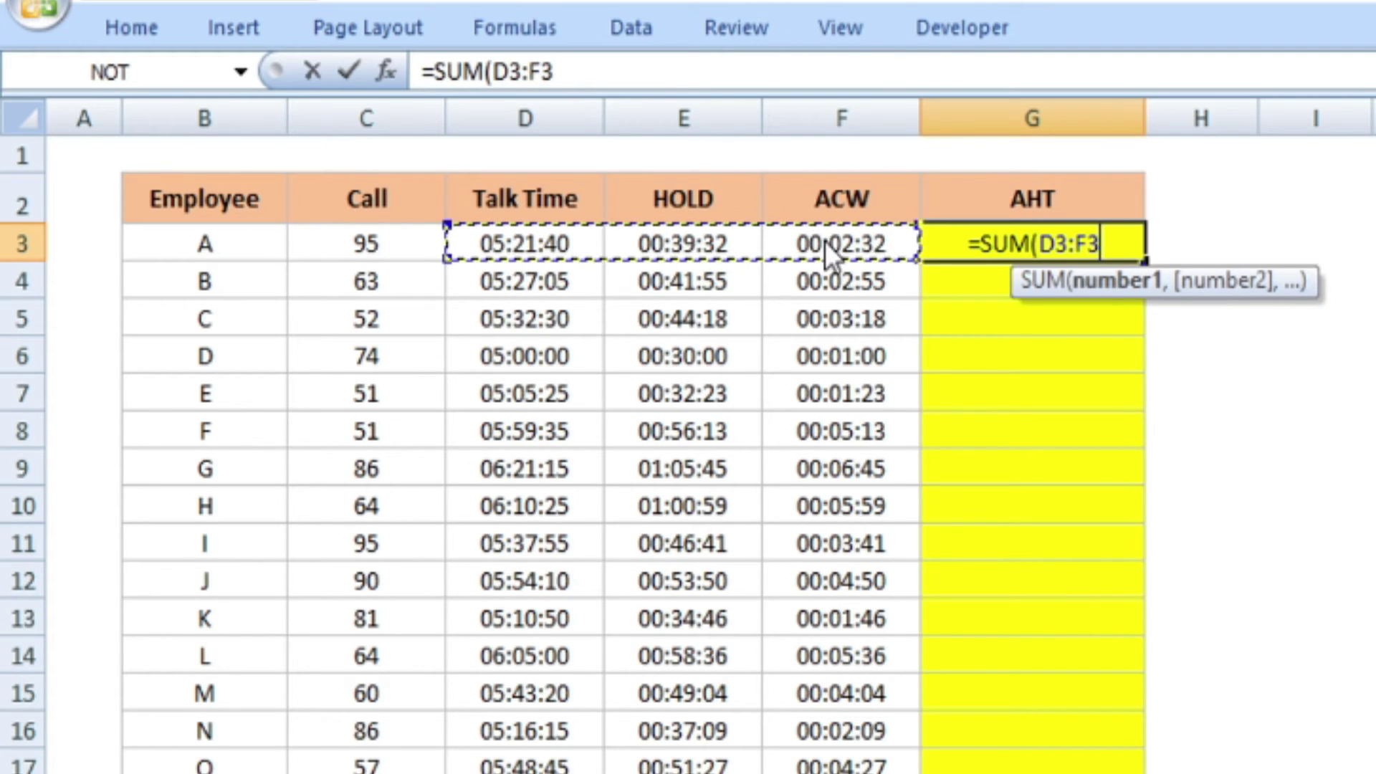
pyautogui.write(')')
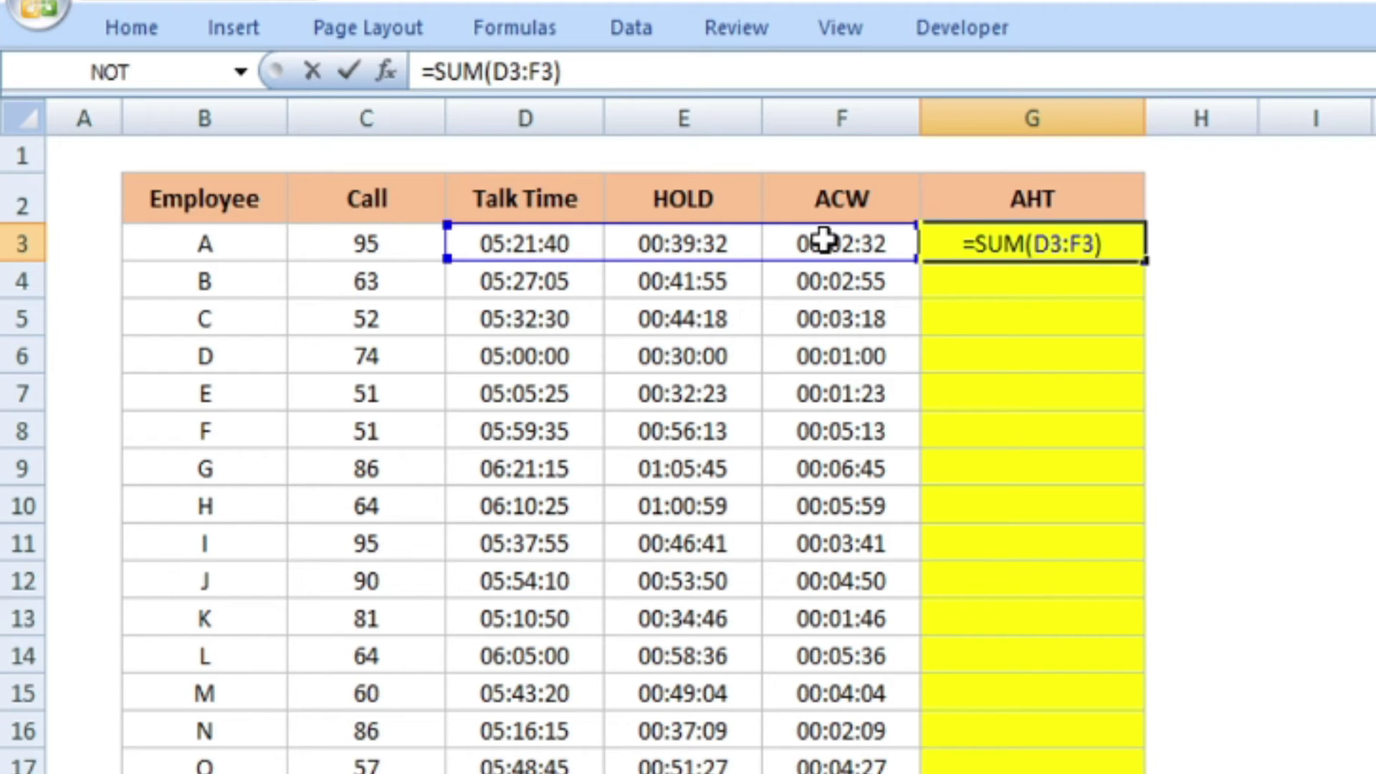
pyautogui.write('/')
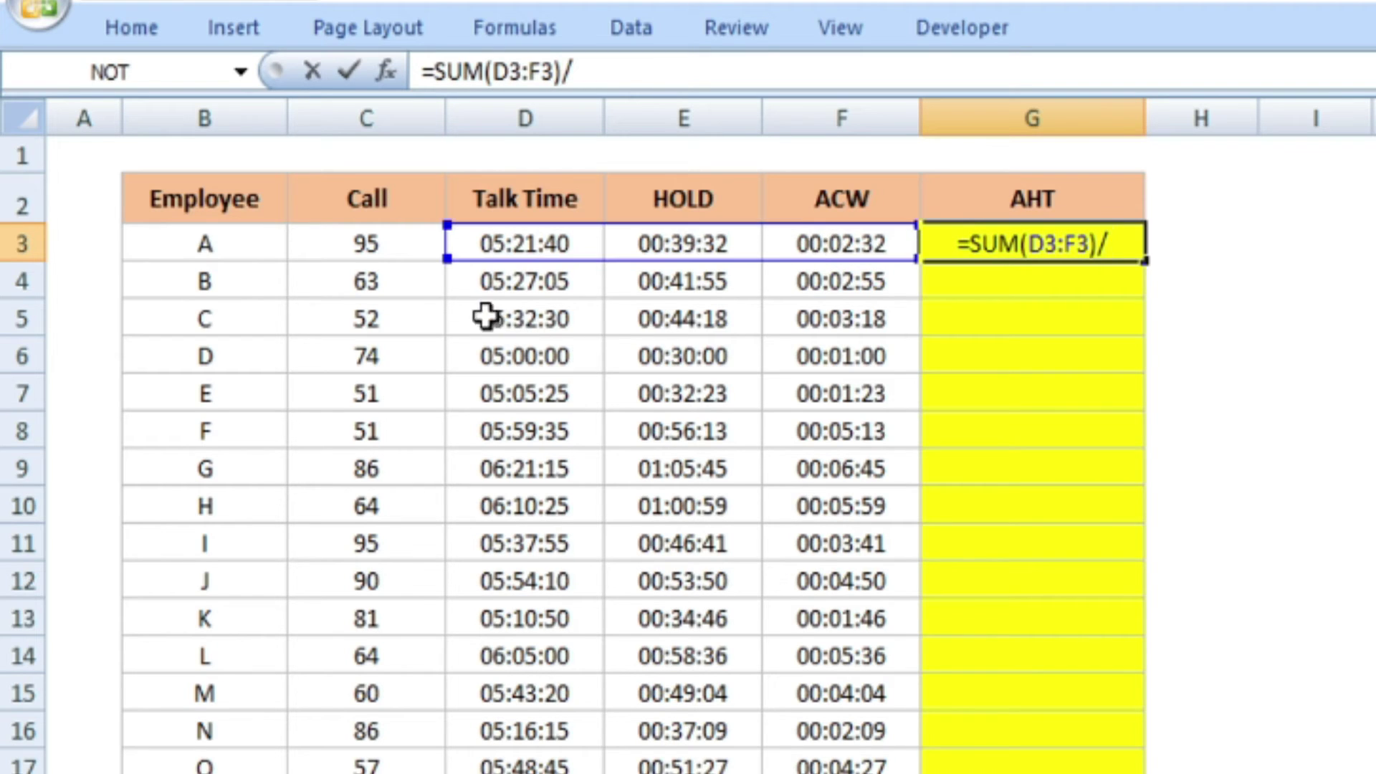
pyautogui.click(387, 243)
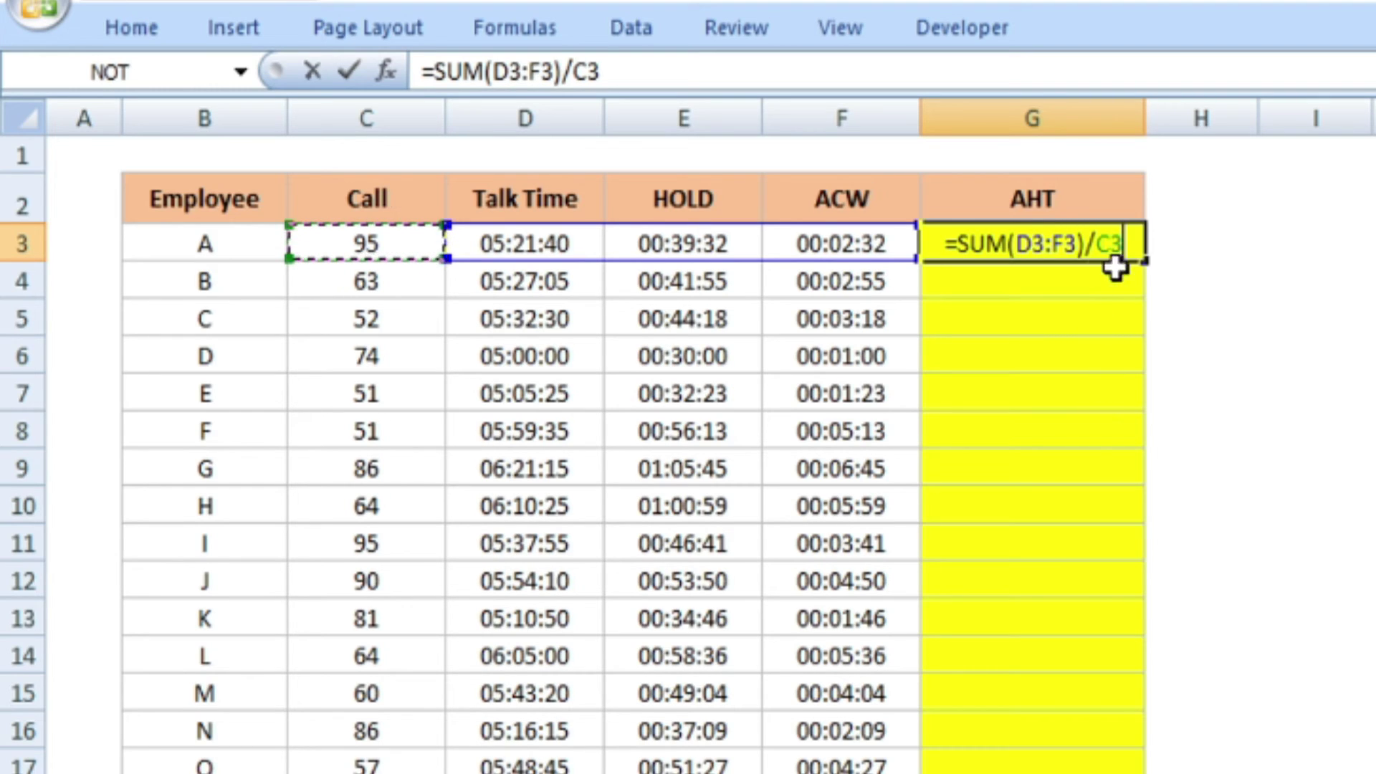
pyautogui.moveTo(1085, 244); pyautogui.dragTo(959, 244)
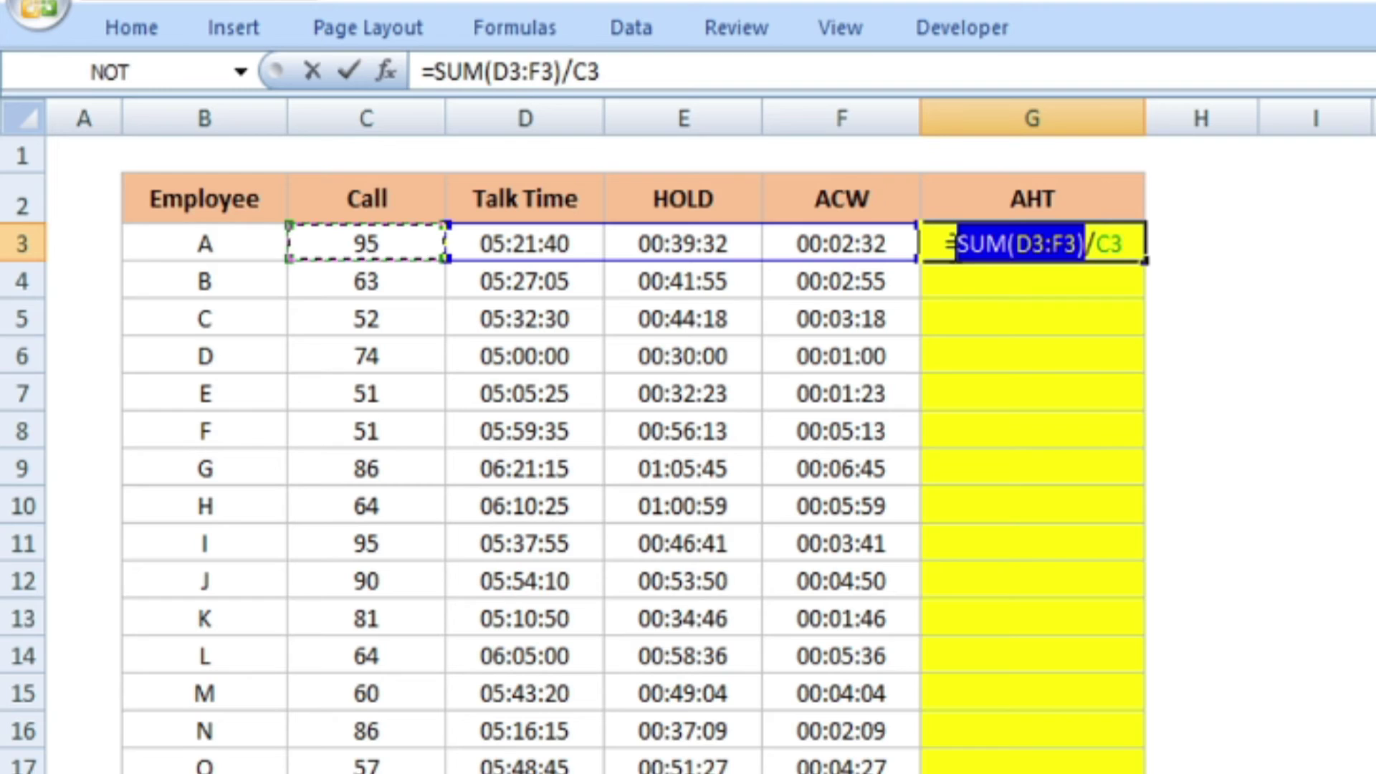
pyautogui.press('Return')
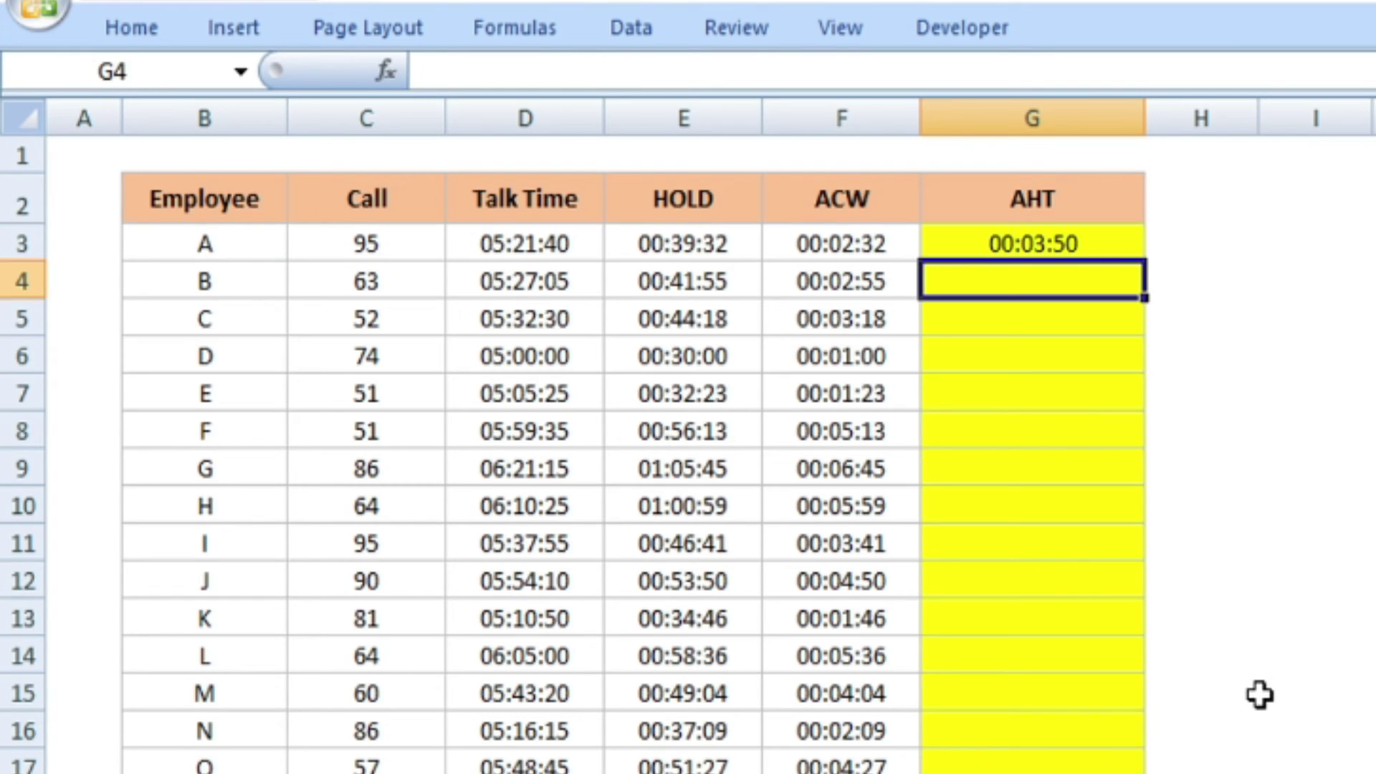
pyautogui.press('Up')
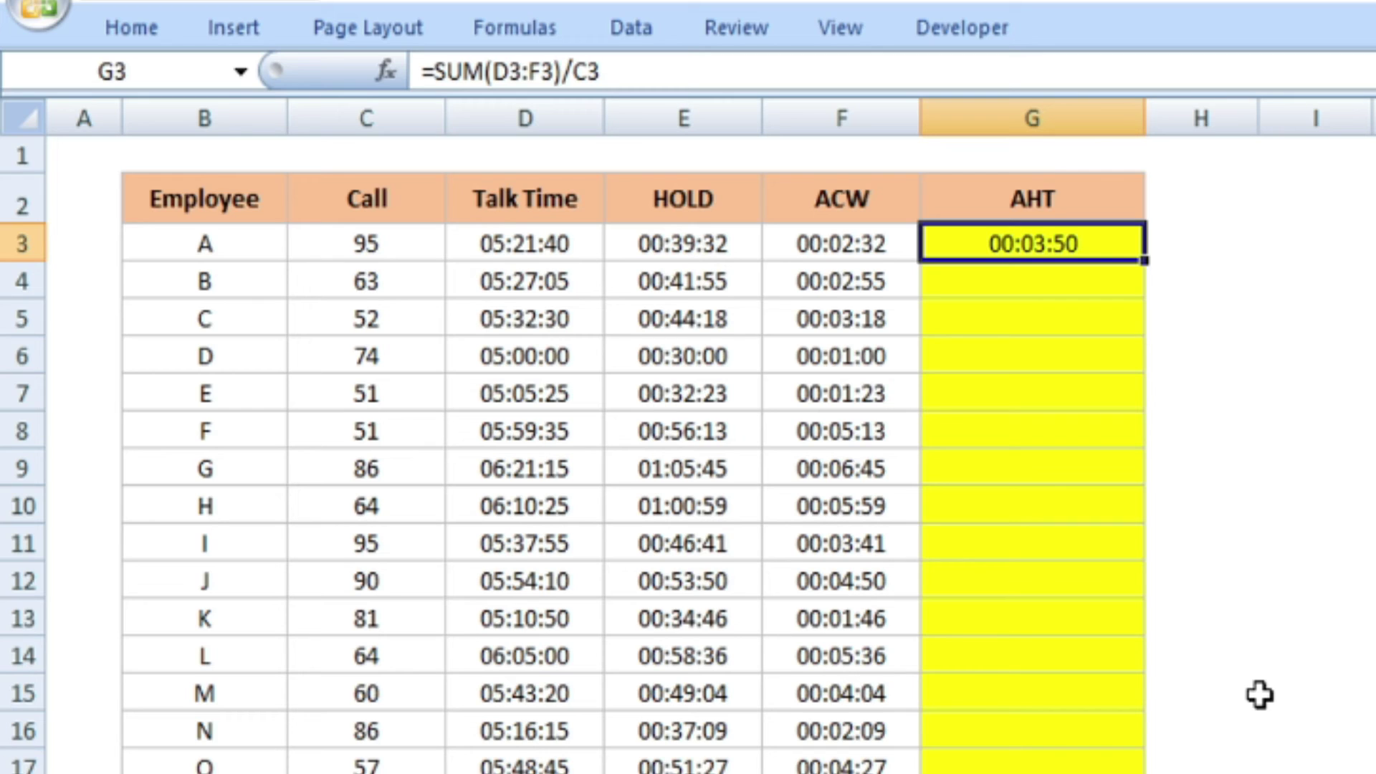
# Step: Fill the AHT formula from G3 down to G18 for employees A through P
pyautogui.hotkey('shift', 'Down')
pyautogui.hotkey('shift', 'Down')
pyautogui.hotkey('shift', 'Down')
pyautogui.hotkey('shift', 'Down')
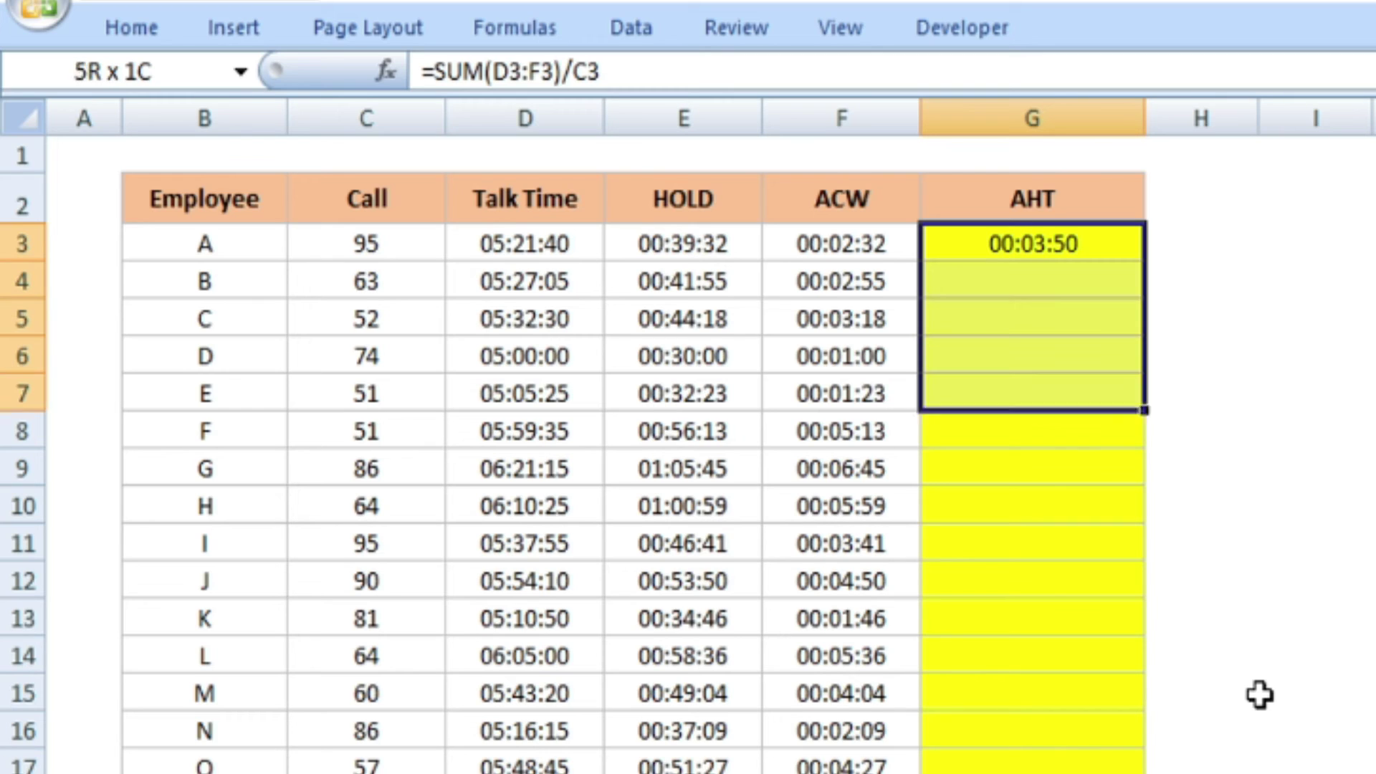
pyautogui.hotkey('shift', 'Down')
pyautogui.hotkey('shift', 'Down')
pyautogui.hotkey('shift', 'Down')
pyautogui.hotkey('shift', 'Down')
pyautogui.hotkey('shift', 'Down')
pyautogui.hotkey('shift', 'Down')
pyautogui.hotkey('shift', 'Down')
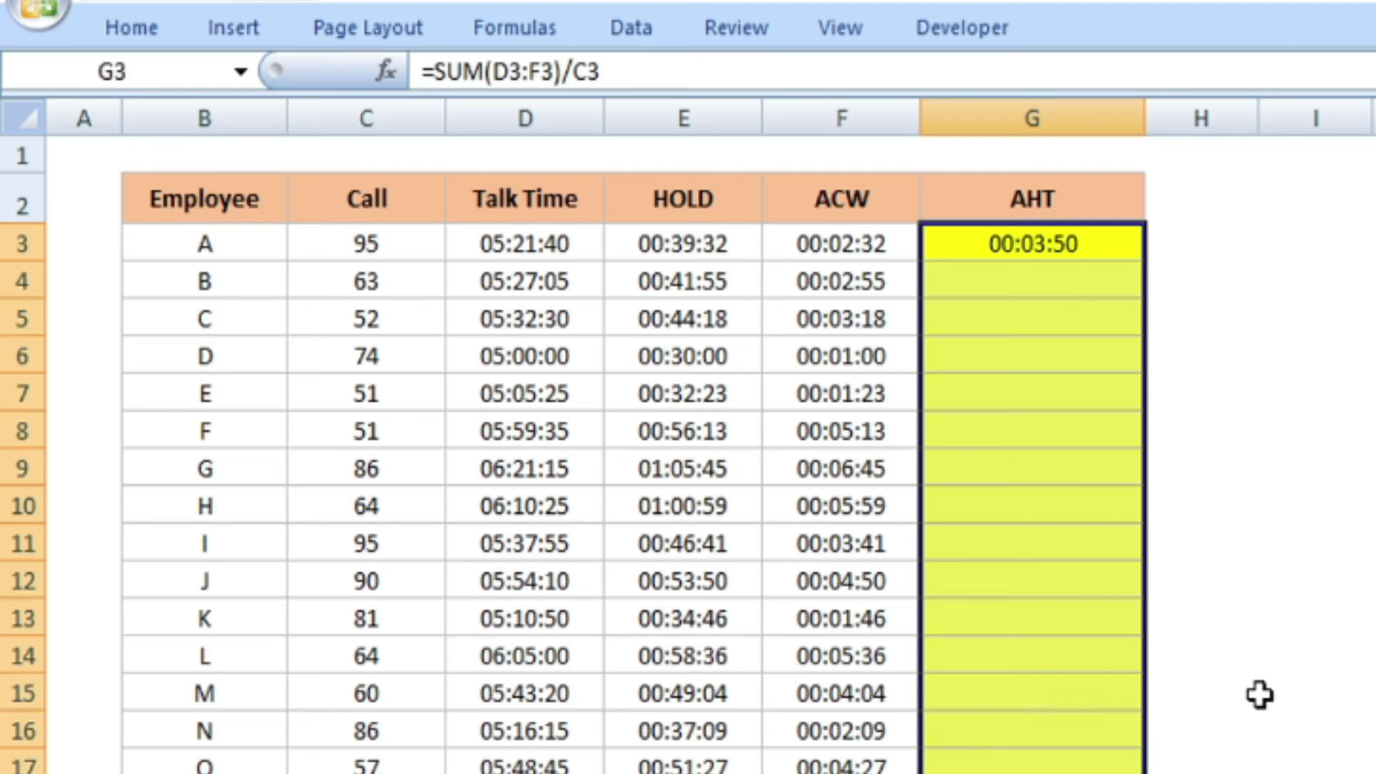
pyautogui.hotkey('ctrl', 'd')
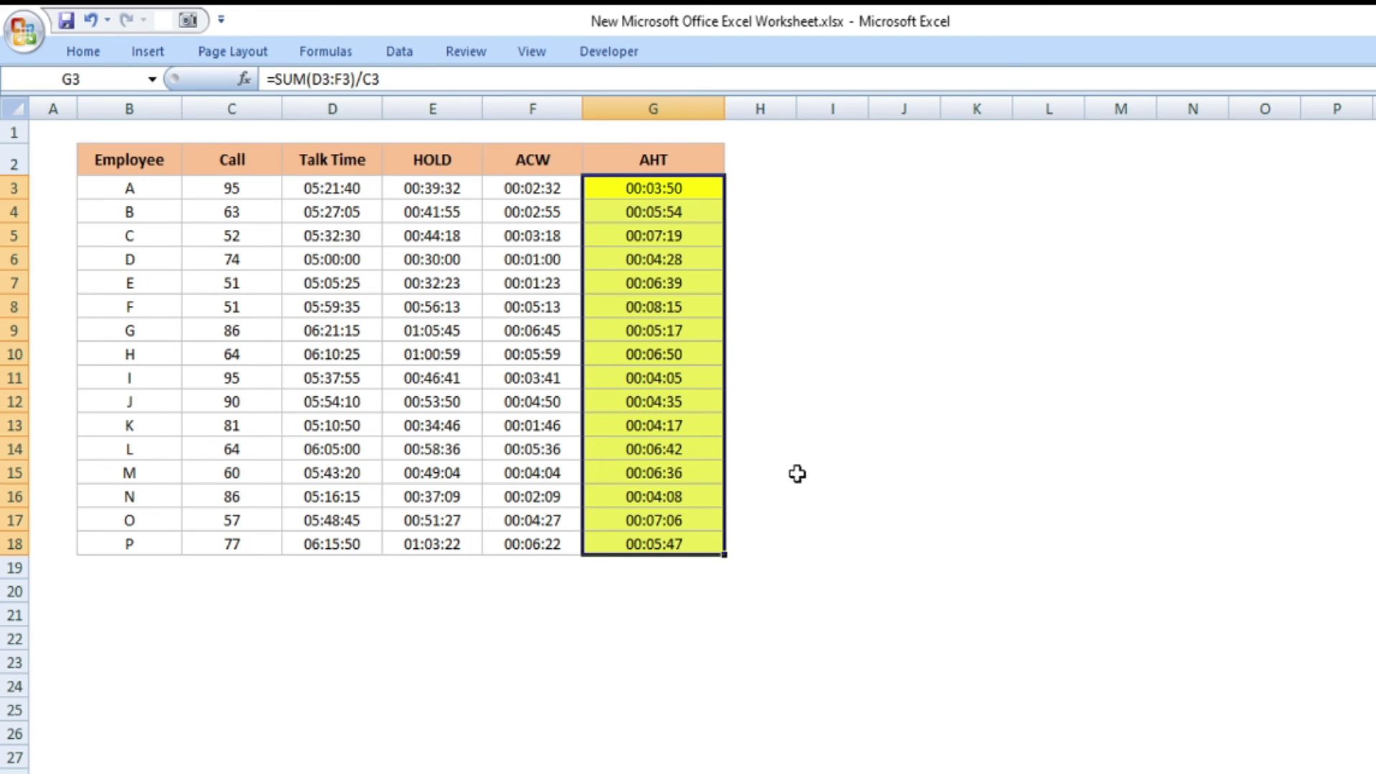
pyautogui.hotkey('ctrl', '1')
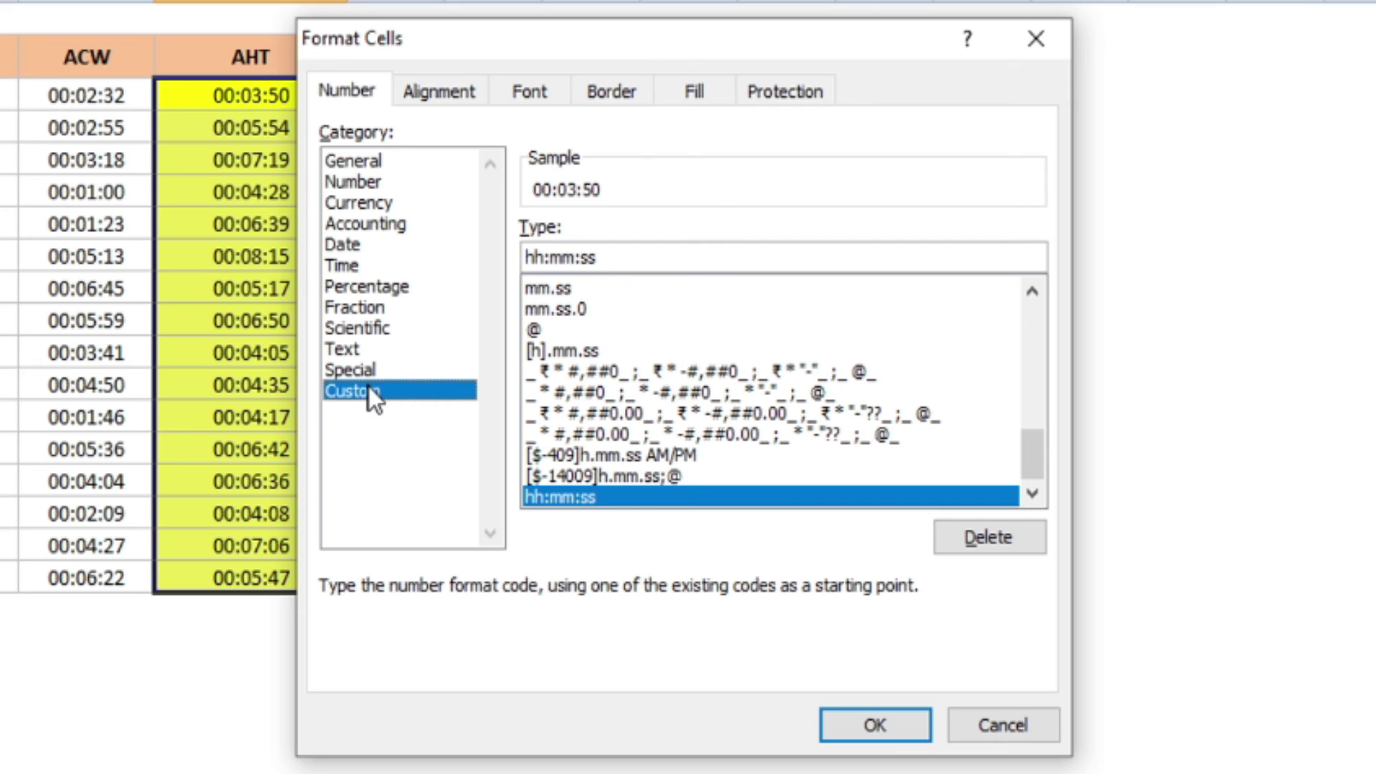
# Step: Replace the hh:mm:ss custom format code with [SS] in the Type box
pyautogui.moveTo(630, 257); pyautogui.dragTo(441, 259)
pyautogui.press('BackSpace')
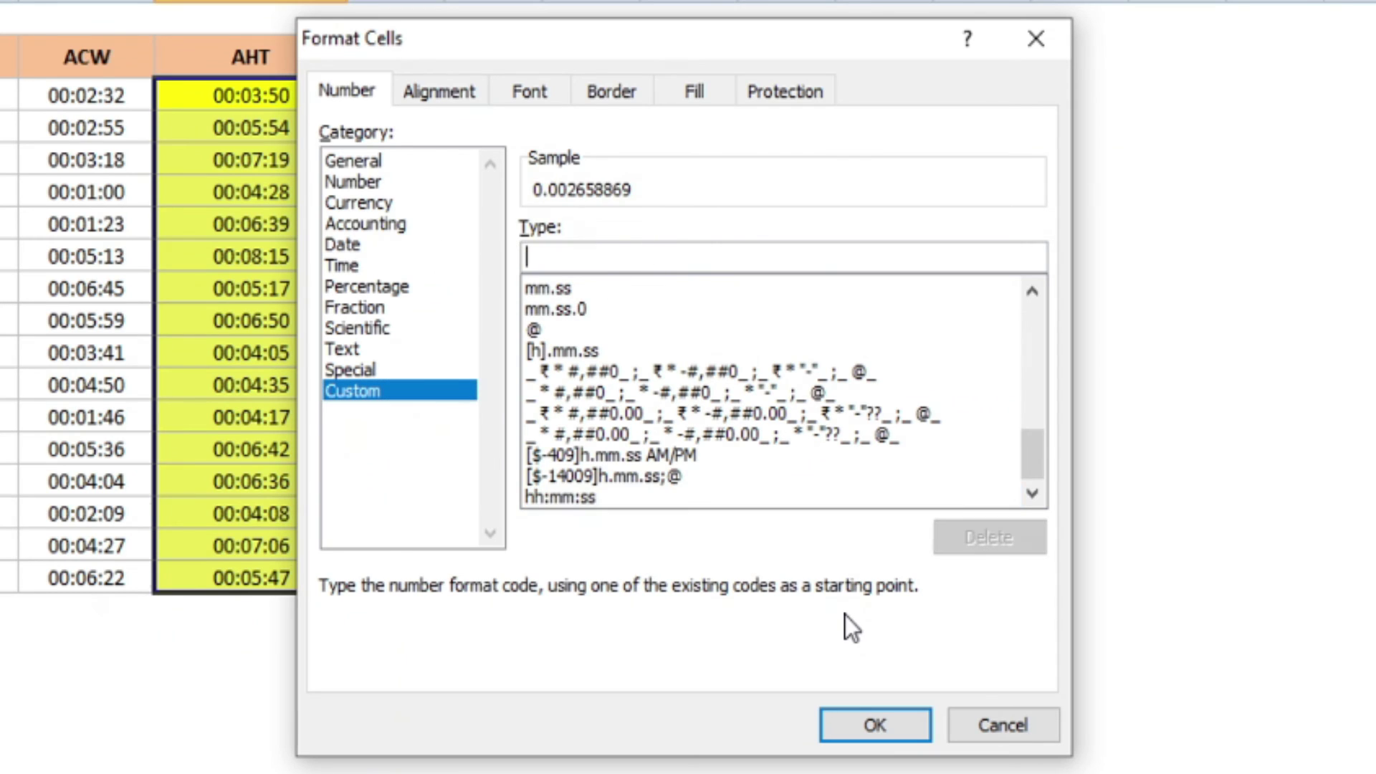
pyautogui.write('[')
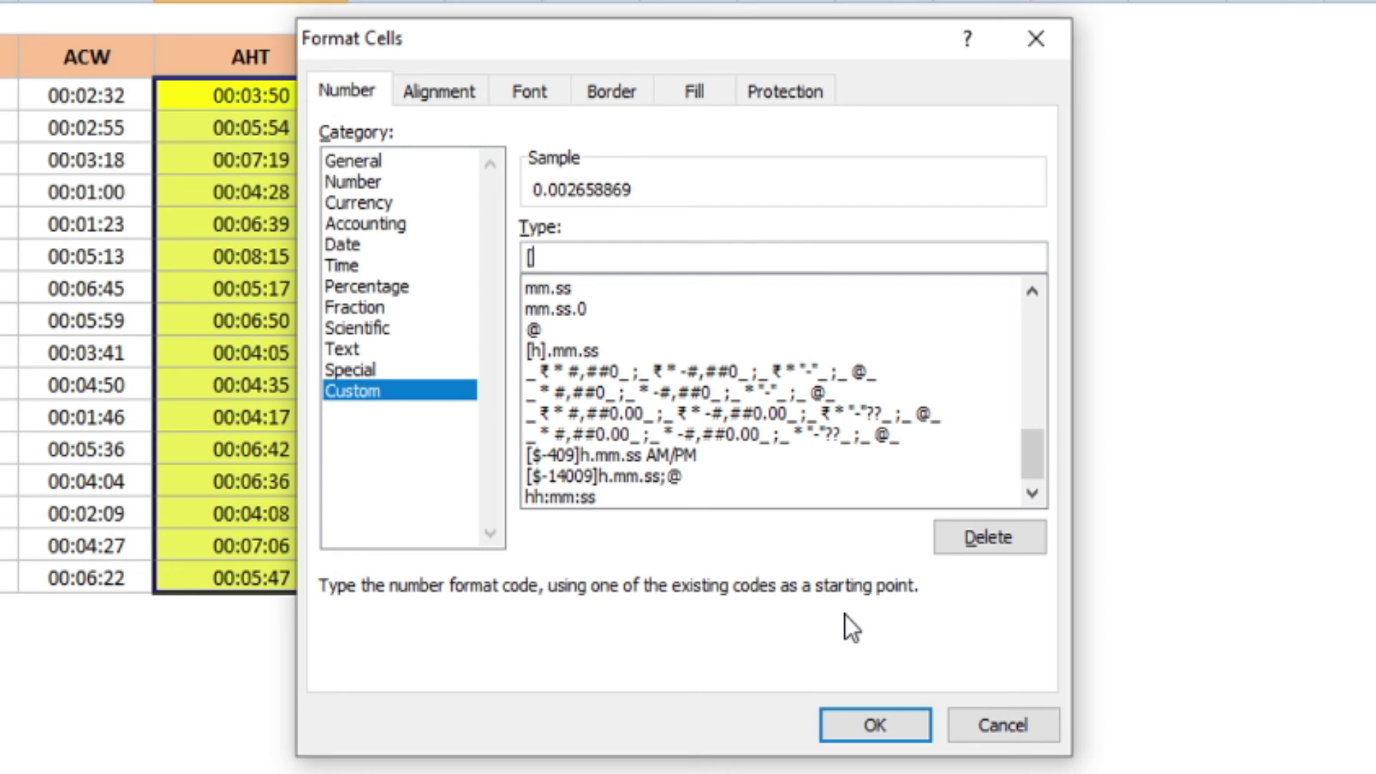
pyautogui.write('SS')
pyautogui.write(']')
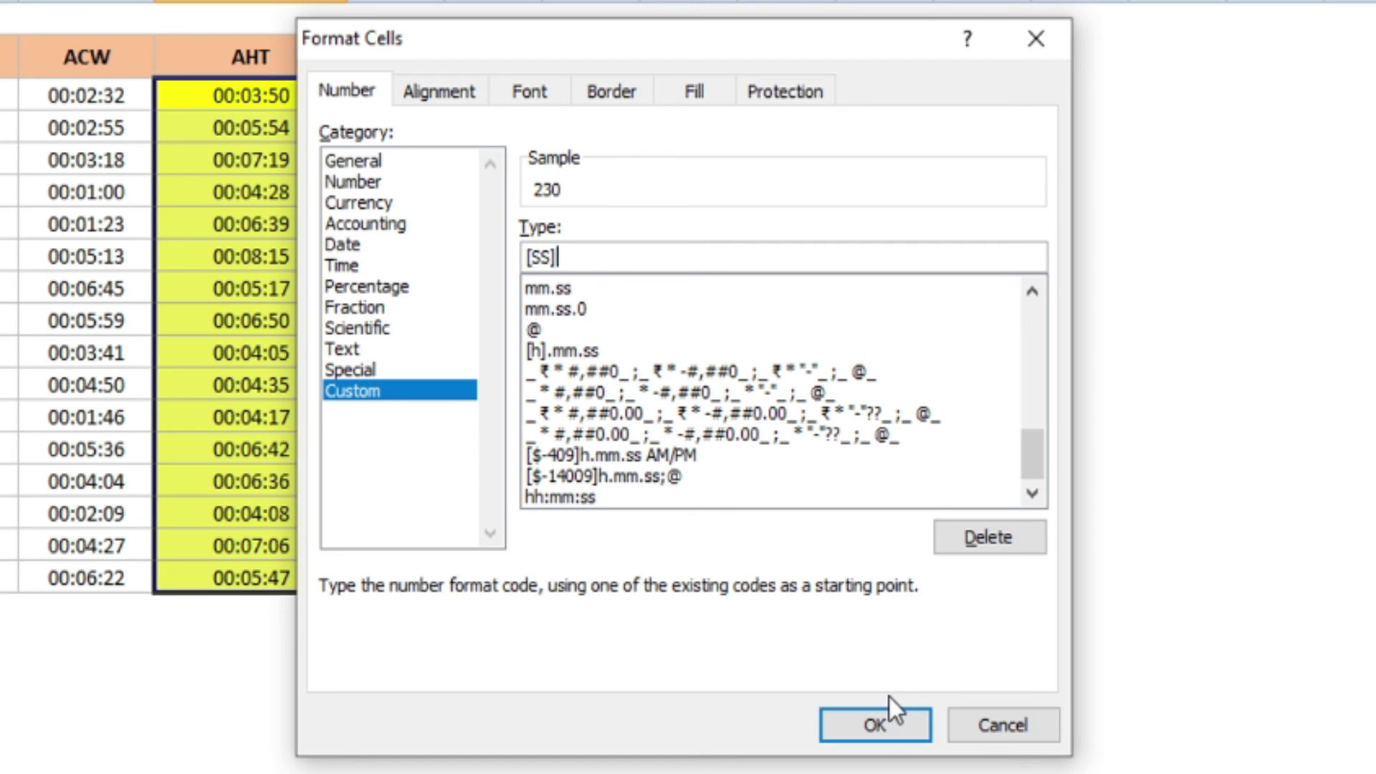
# Step: Confirm the [SS] format so G3–G18 display whole seconds, e.g. 230
pyautogui.click(875, 731)
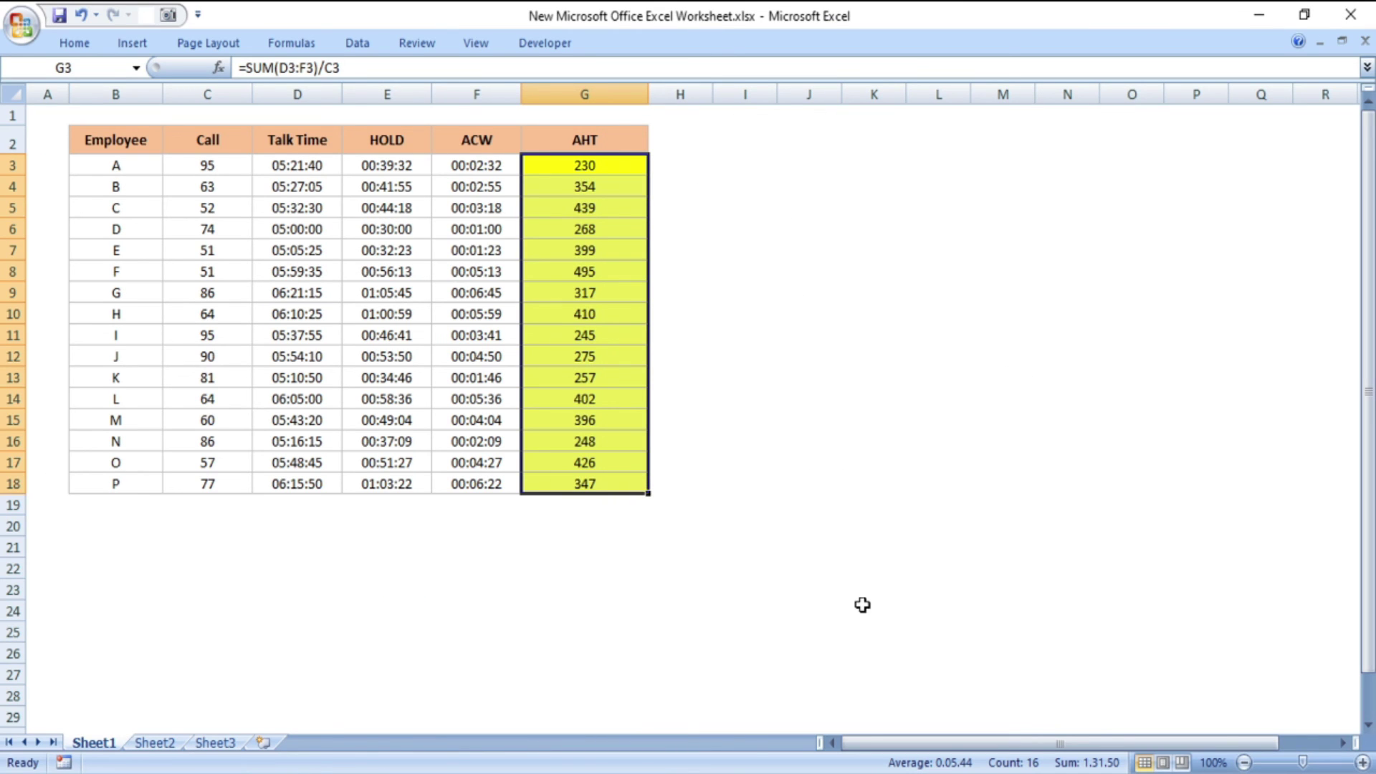